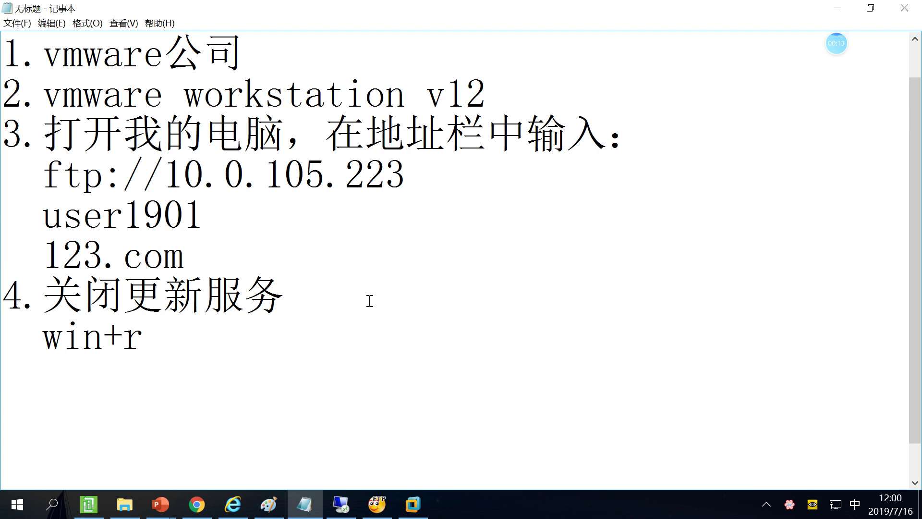
Step: Bring up the Run dialog, and append "---输入services.msc" to the "win+r" line of the notes
{"action": "key", "text": "super+r"}
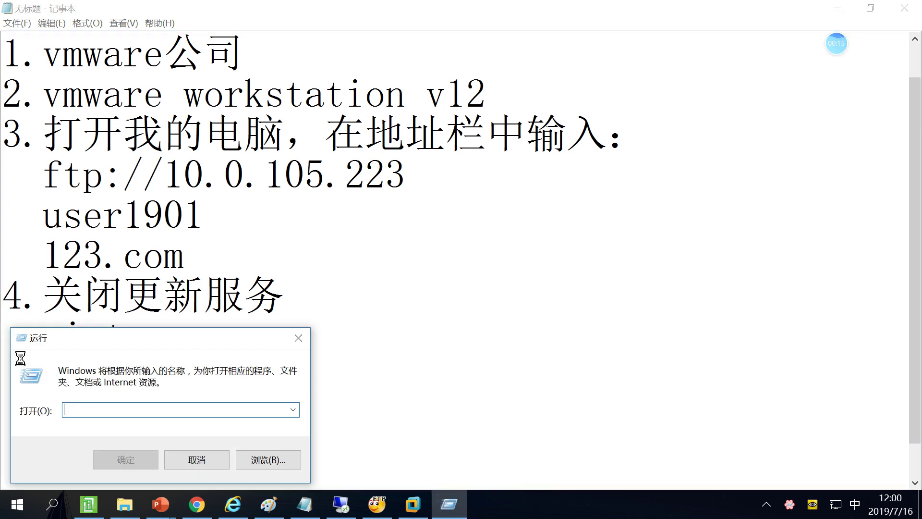
{"action": "left_click_drag", "start_coordinate": [197, 343], "coordinate": [425, 161]}
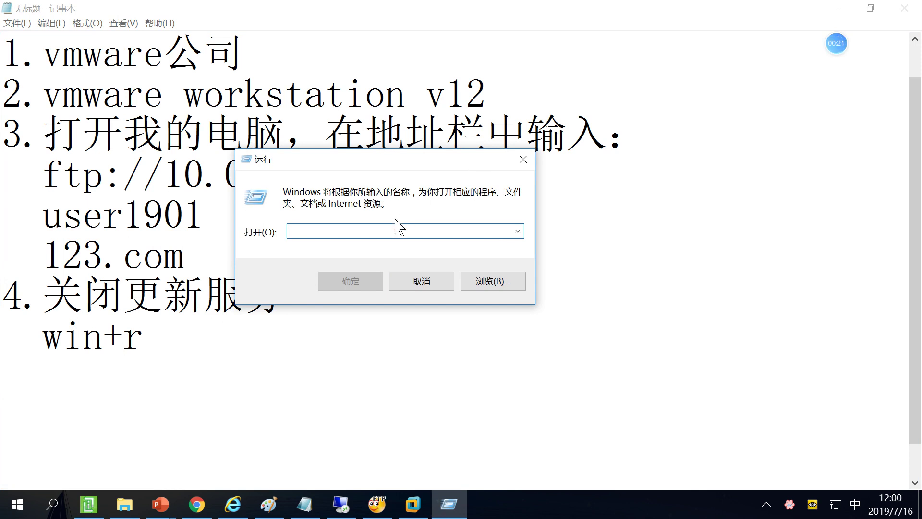
{"action": "left_click", "coordinate": [272, 356]}
{"action": "type", "text": "---"}
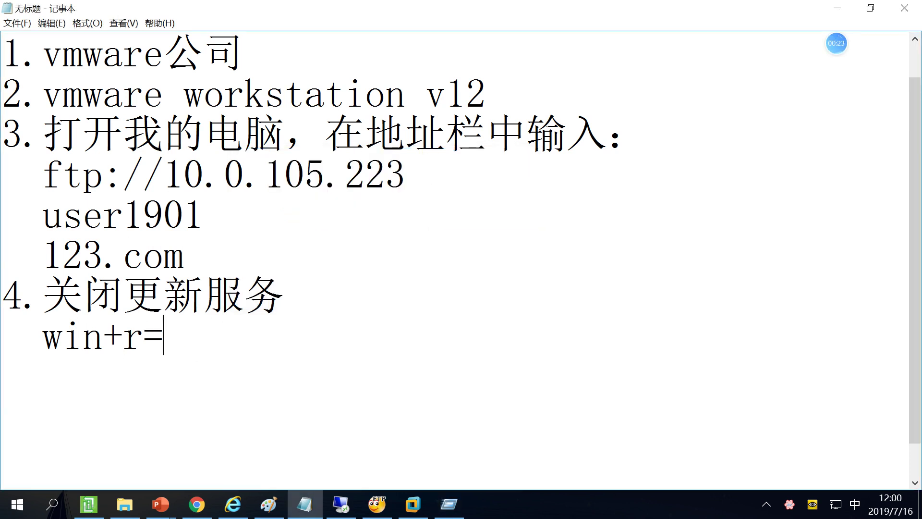
{"action": "type", "text": "shuru"}
{"action": "key", "text": "space"}
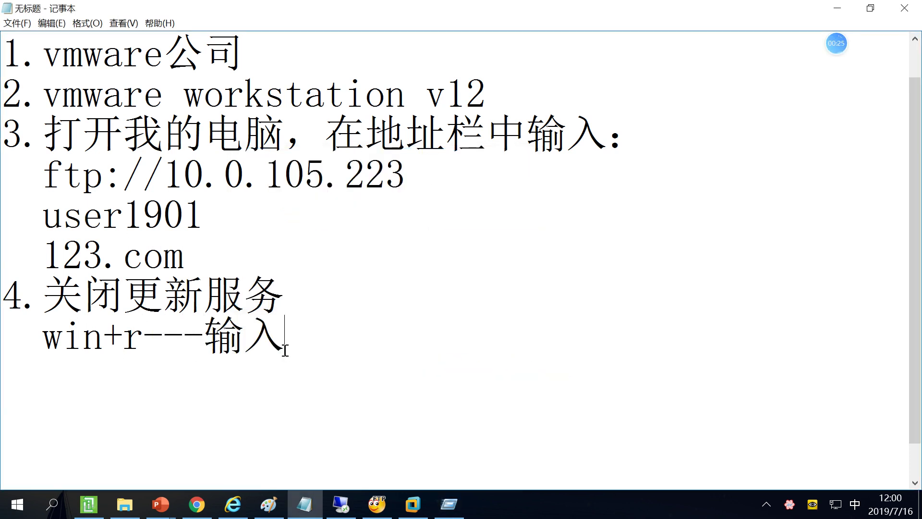
{"action": "type", "text": "services"}
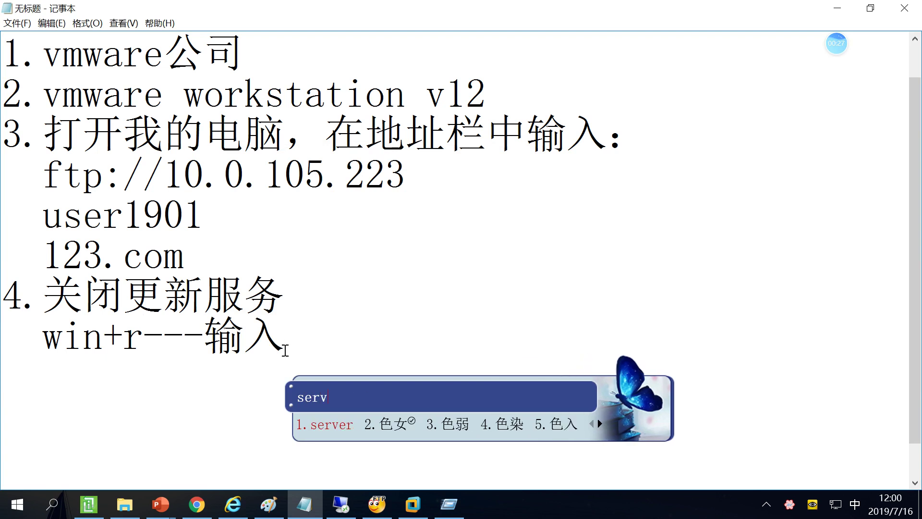
{"action": "key", "text": "shift"}
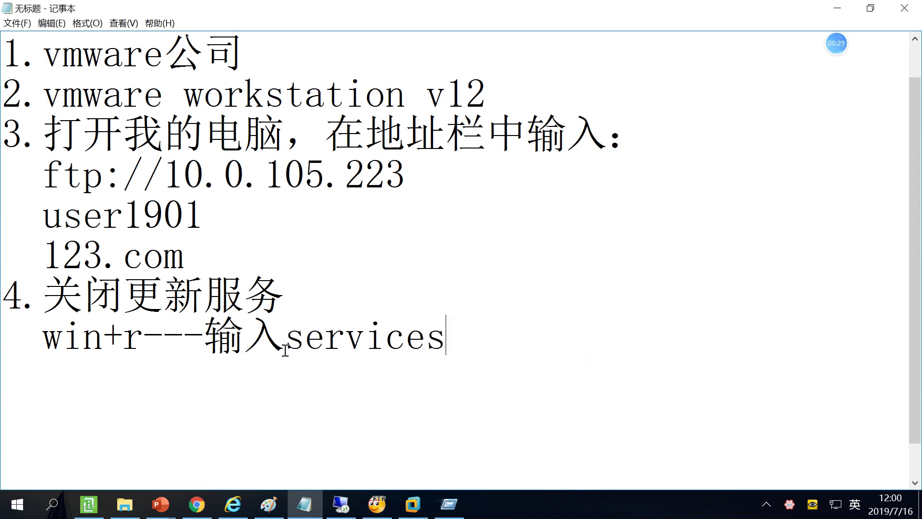
{"action": "type", "text": ".msc"}
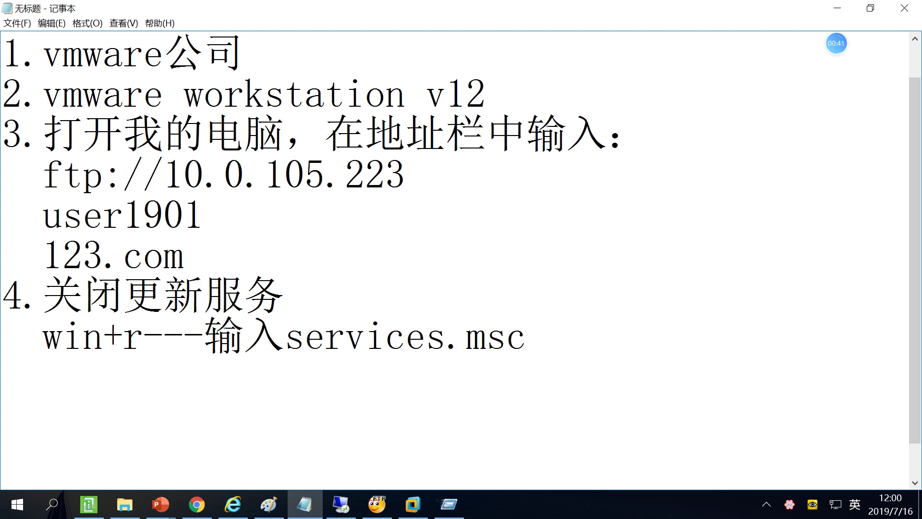
Step: Add the parenthesised explanation "(服务管理窗口)" after "services.msc" in the notes
{"action": "type", "text": "()"}
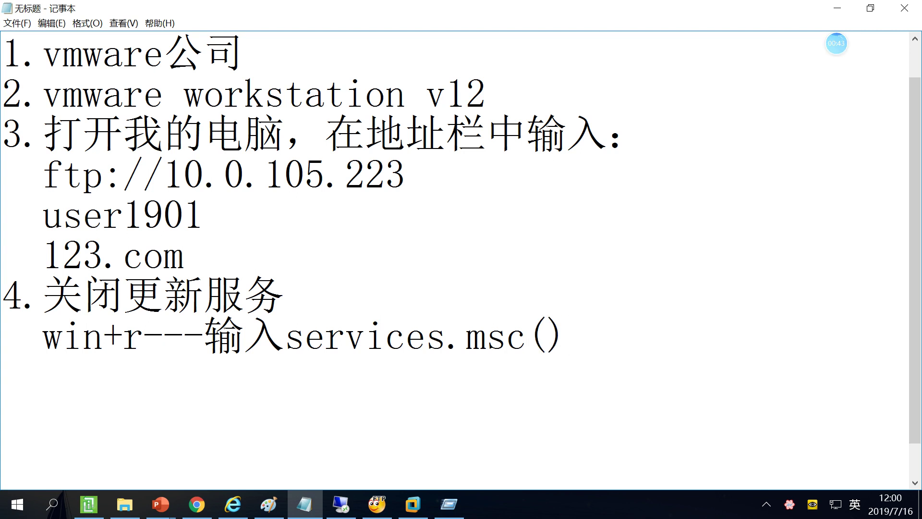
{"action": "key", "text": "Left"}
{"action": "key", "text": "shift"}
{"action": "type", "text": "fuwu"}
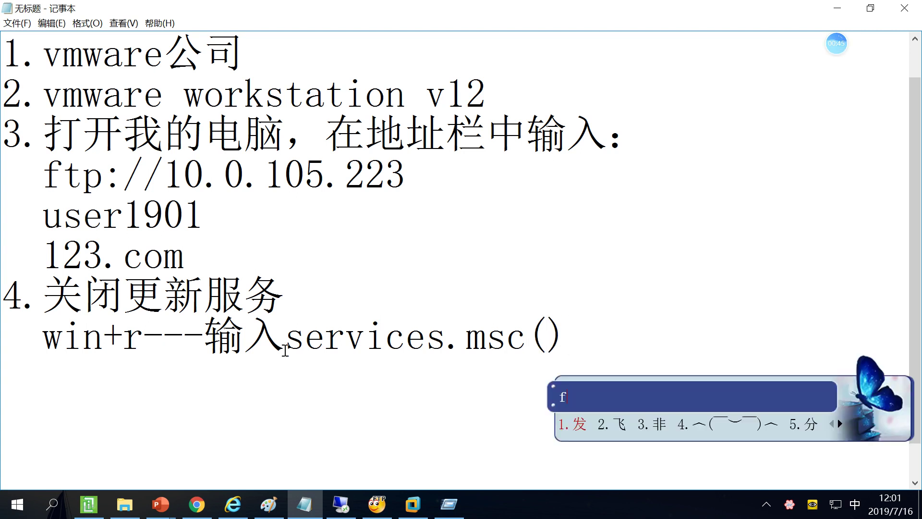
{"action": "key", "text": "space"}
{"action": "type", "text": "guanl"}
{"action": "key", "text": "space"}
{"action": "type", "text": "chuangkou"}
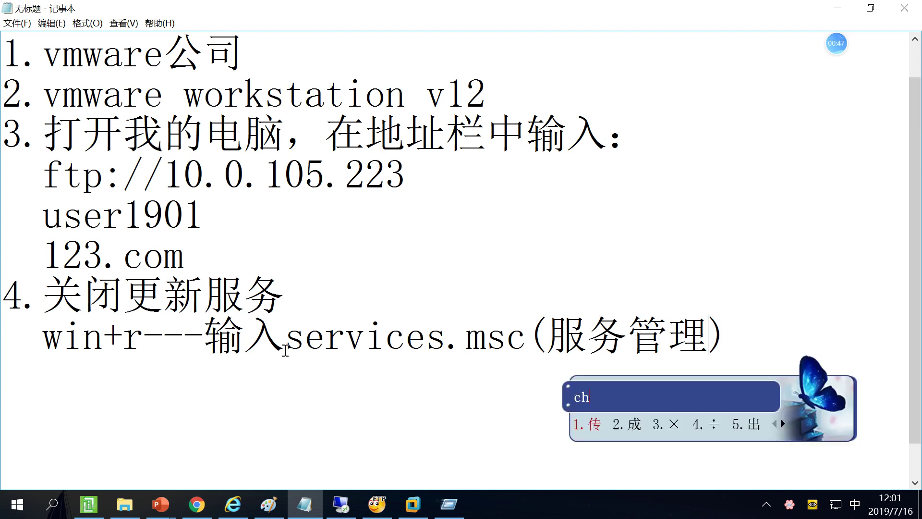
{"action": "key", "text": "space"}
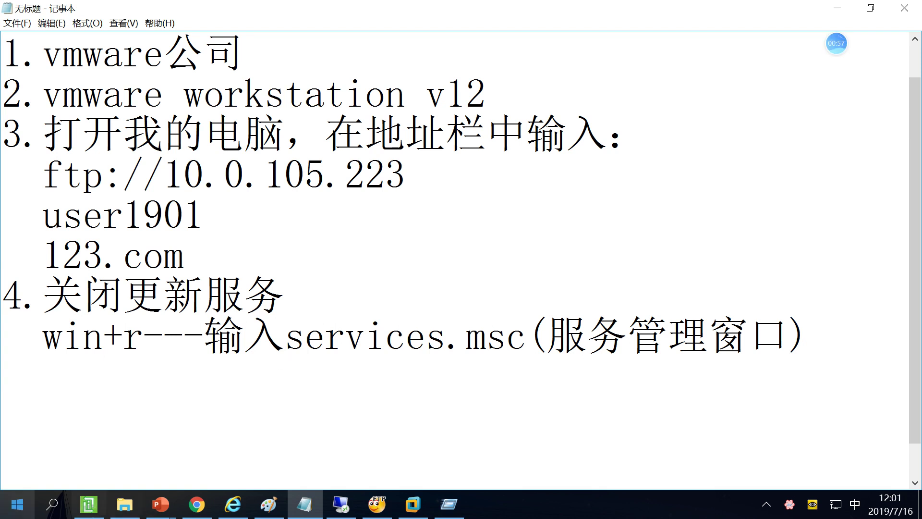
Step: Open the Windows services manager by running services.msc
{"action": "key", "text": "super+r"}
{"action": "type", "text": "ser"}
{"action": "key", "text": "shift"}
{"action": "type", "text": "vices.msc"}
{"action": "key", "text": "Return"}
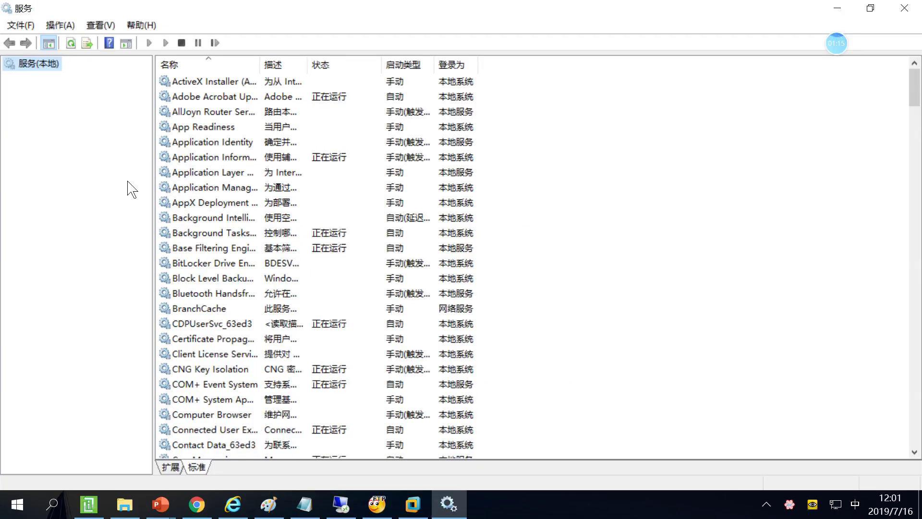
Step: Find the Windows Update service in the list and open its properties, placing the dialog clear of the service names
{"action": "left_click", "coordinate": [292, 256]}
{"action": "scroll", "coordinate": [303, 305], "scroll_direction": "down", "scroll_amount": 2}
{"action": "scroll", "coordinate": [202, 235], "scroll_direction": "down", "scroll_amount": 20}
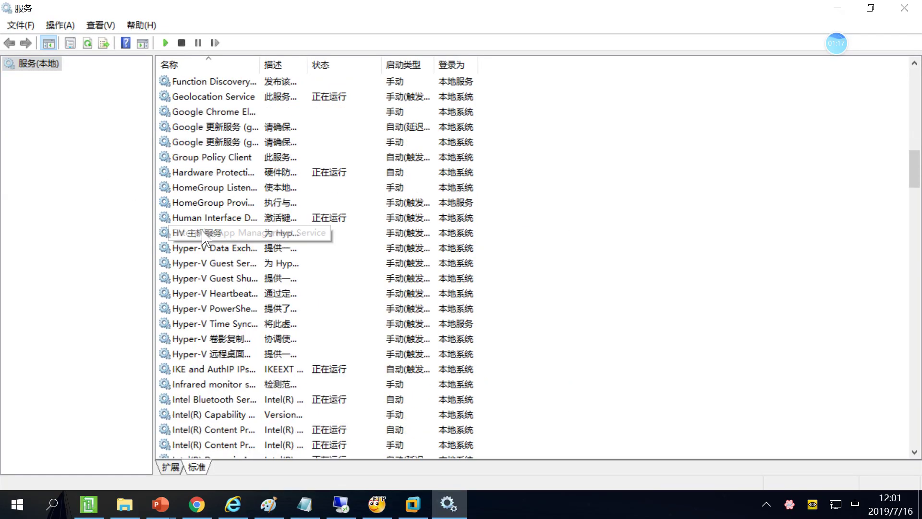
{"action": "scroll", "coordinate": [207, 249], "scroll_direction": "down", "scroll_amount": 20}
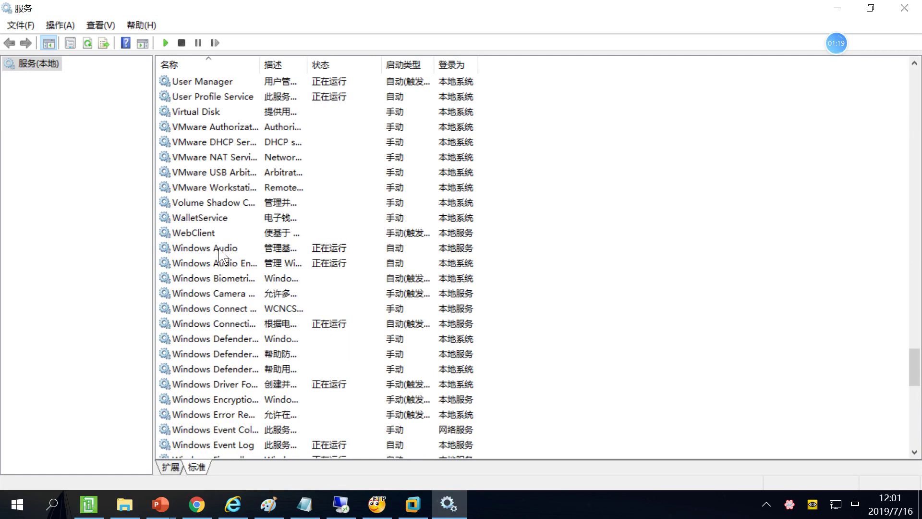
{"action": "scroll", "coordinate": [235, 285], "scroll_direction": "down", "scroll_amount": 1}
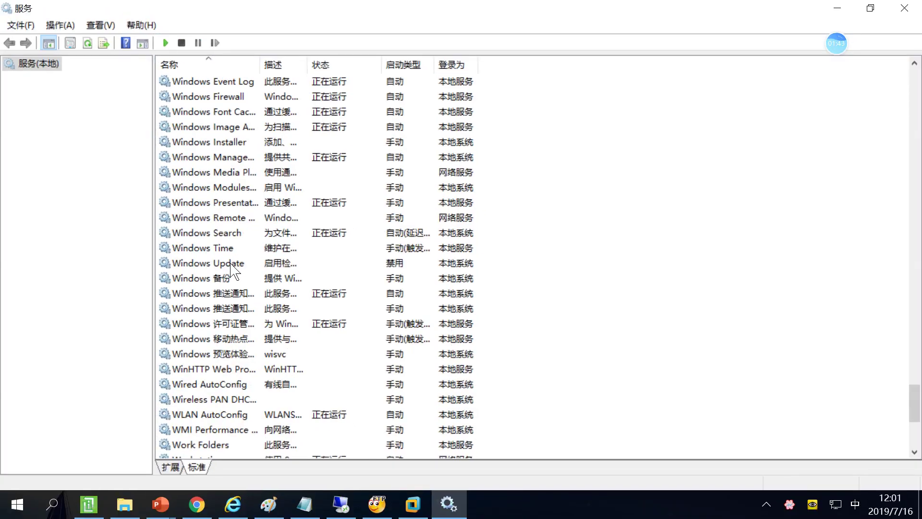
{"action": "double_click", "coordinate": [238, 265]}
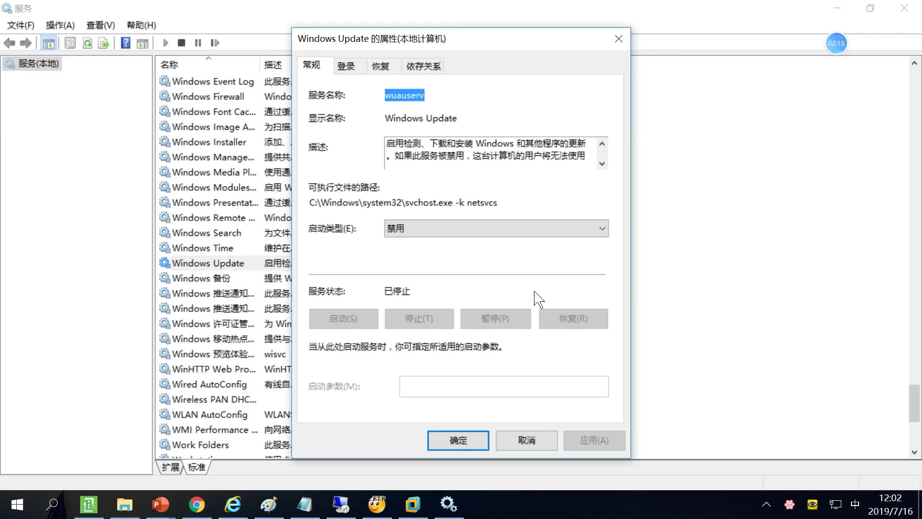
{"action": "left_click_drag", "start_coordinate": [497, 41], "coordinate": [582, 42]}
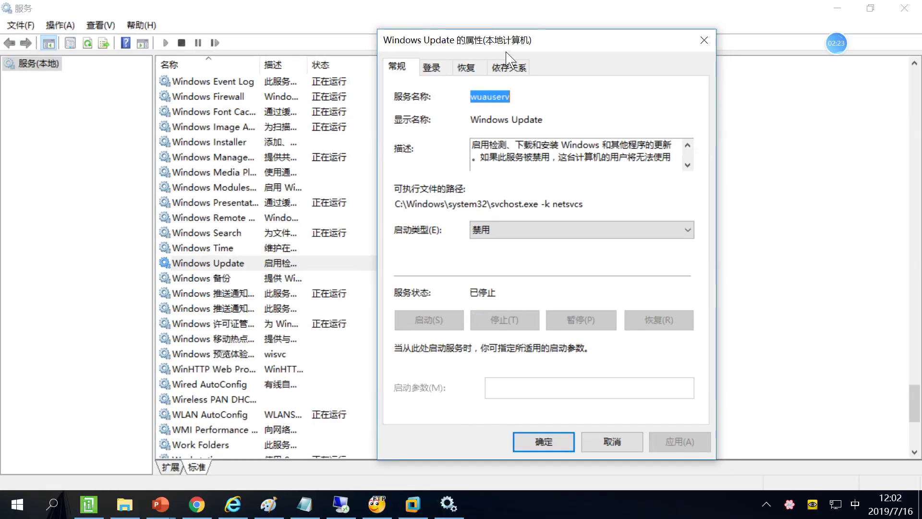
Step: Set the Windows Update service's first-failure recovery action to 无操作 (take no action)
{"action": "left_click", "coordinate": [418, 222]}
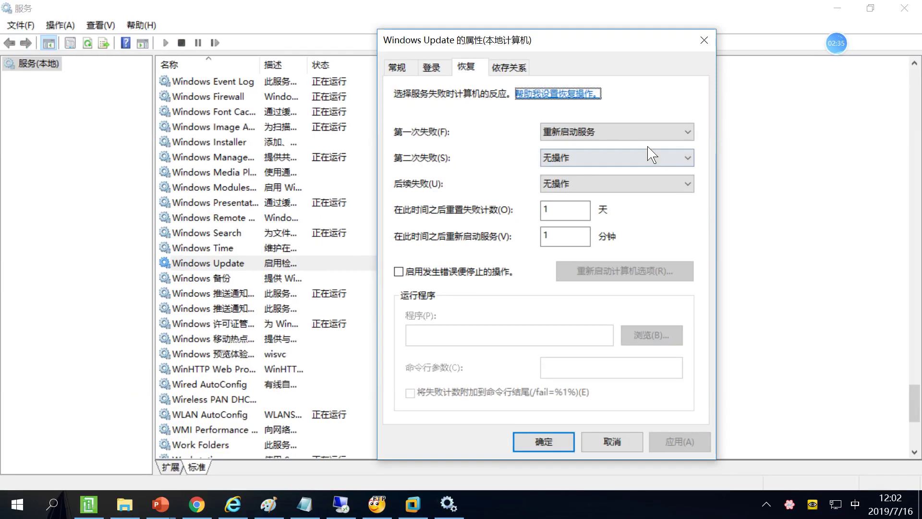
{"action": "left_click", "coordinate": [768, 172]}
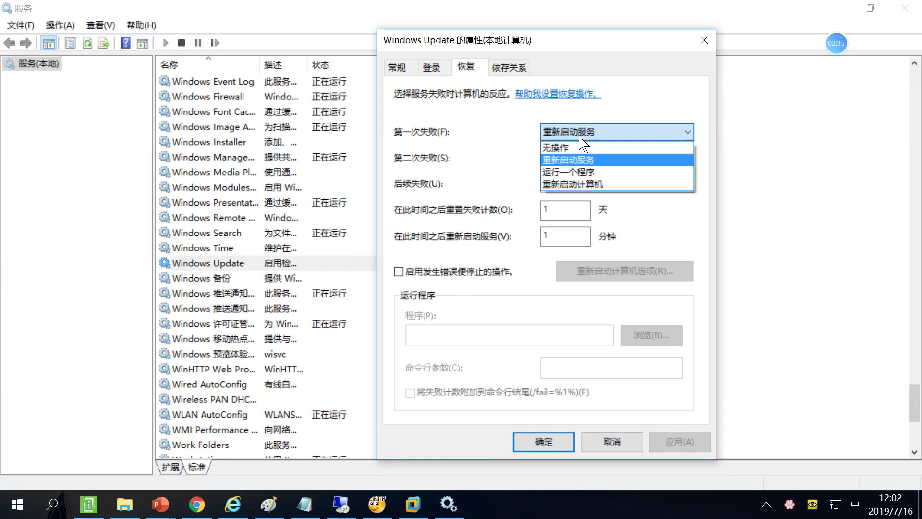
{"action": "left_click", "coordinate": [570, 149]}
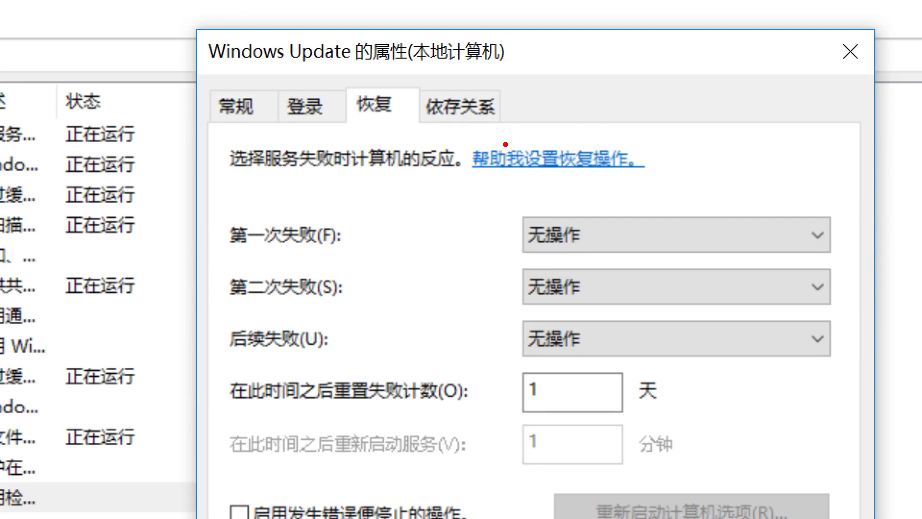
{"action": "mouse_move", "coordinate": [220, 83]}
{"action": "left_mouse_down"}
{"action": "mouse_move", "coordinate": [209, 89]}
{"action": "mouse_move", "coordinate": [247, 130]}
{"action": "mouse_move", "coordinate": [196, 76]}
{"action": "left_mouse_up"}
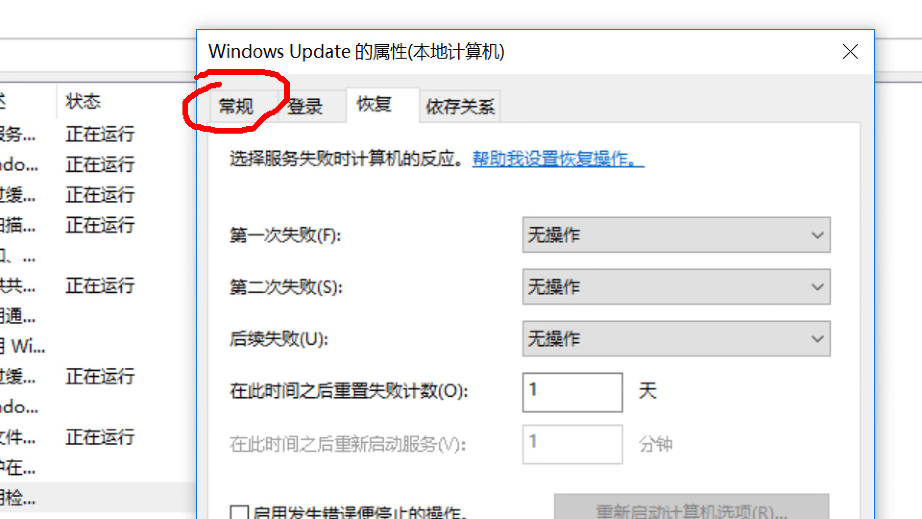
{"action": "mouse_move", "coordinate": [407, 99]}
{"action": "left_mouse_down"}
{"action": "mouse_move", "coordinate": [380, 130]}
{"action": "mouse_move", "coordinate": [408, 72]}
{"action": "left_mouse_up"}
{"action": "mouse_move", "coordinate": [627, 231]}
{"action": "left_mouse_down"}
{"action": "mouse_move", "coordinate": [604, 236]}
{"action": "mouse_move", "coordinate": [620, 289]}
{"action": "left_mouse_up"}
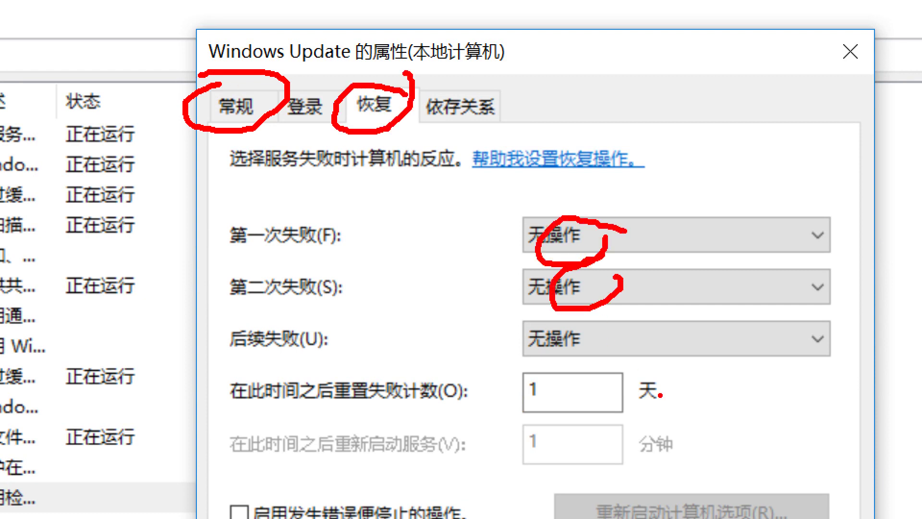
{"action": "key", "text": "Escape"}
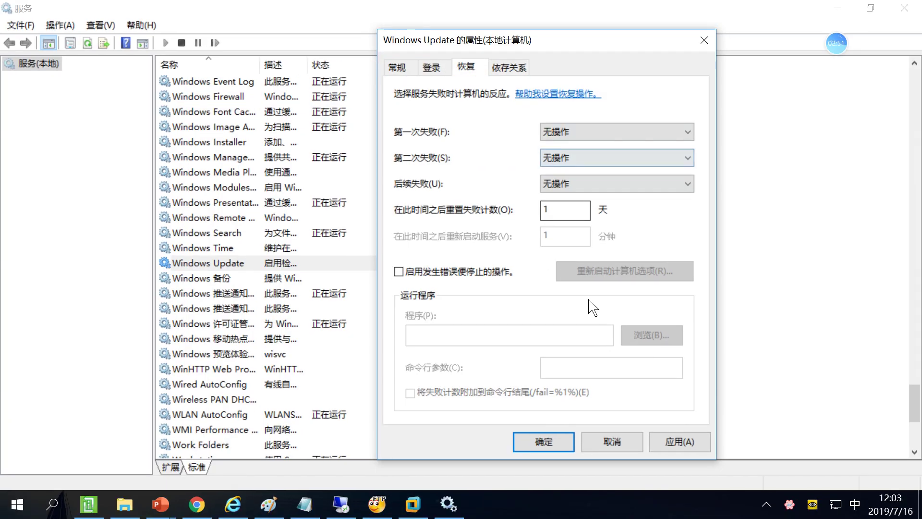
Step: Accept the changed Windows Update recovery settings and close the service's properties
{"action": "left_click", "coordinate": [545, 441]}
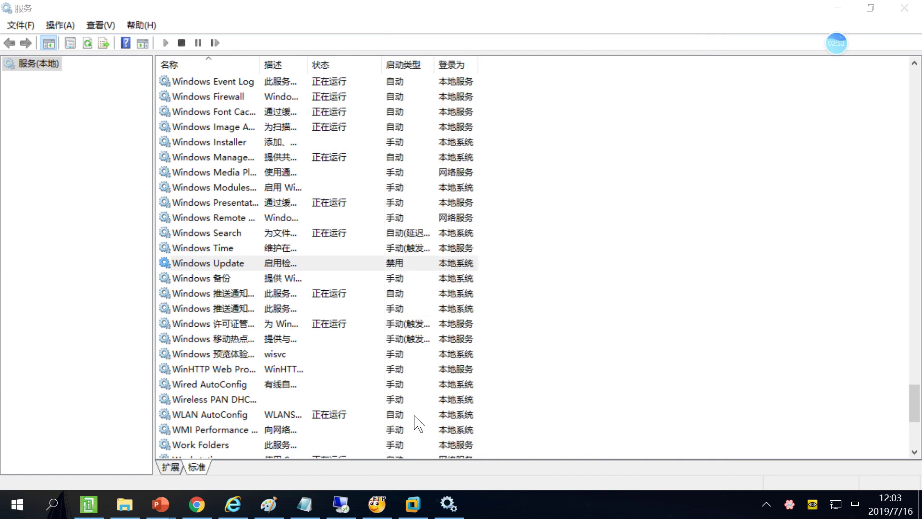
{"action": "left_click", "coordinate": [588, 280]}
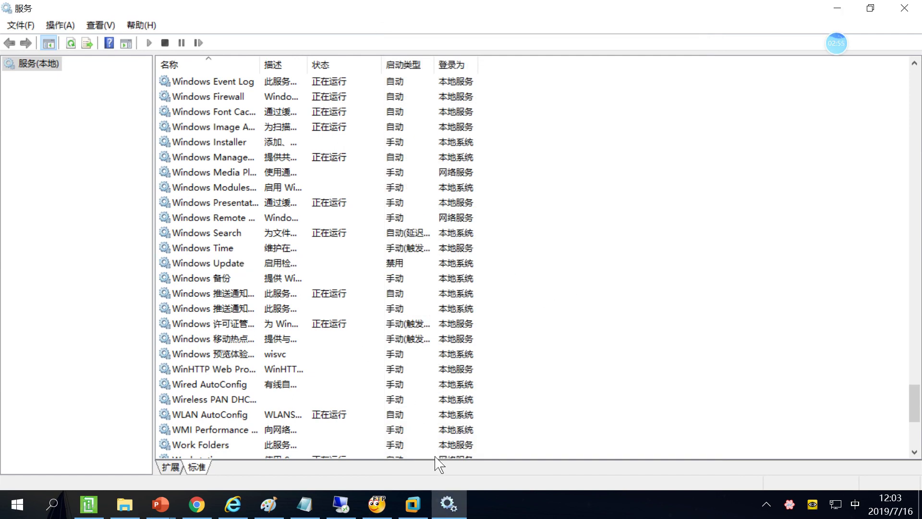
Step: Switch back to Notepad and add the line "停止windows update服务" below the services.msc line
{"action": "left_click", "coordinate": [304, 504]}
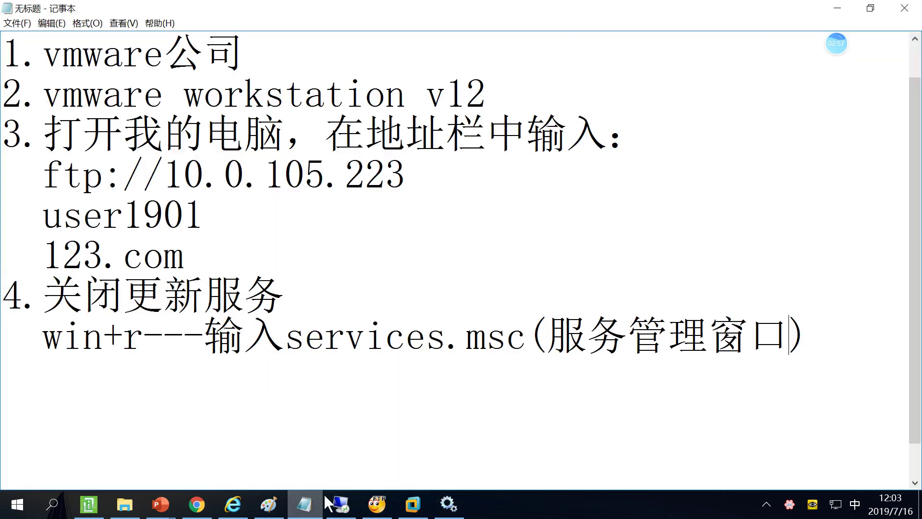
{"action": "key", "text": "Return"}
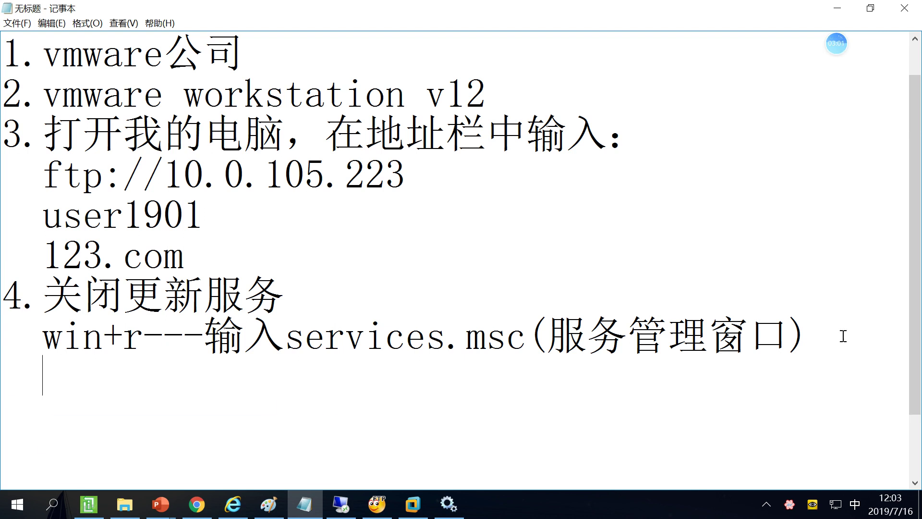
{"action": "type", "text": "tingz"}
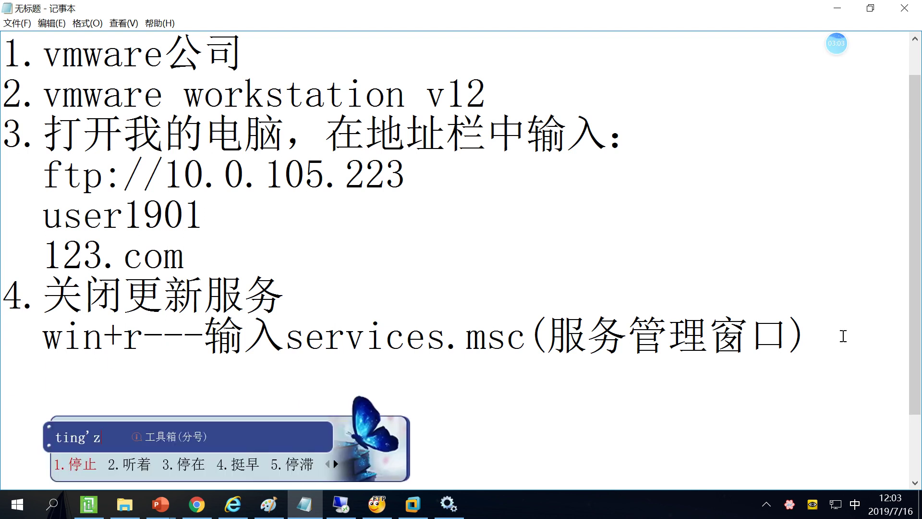
{"action": "key", "text": "space"}
{"action": "type", "text": "windows"}
{"action": "key", "text": "shift"}
{"action": "type", "text": "update"}
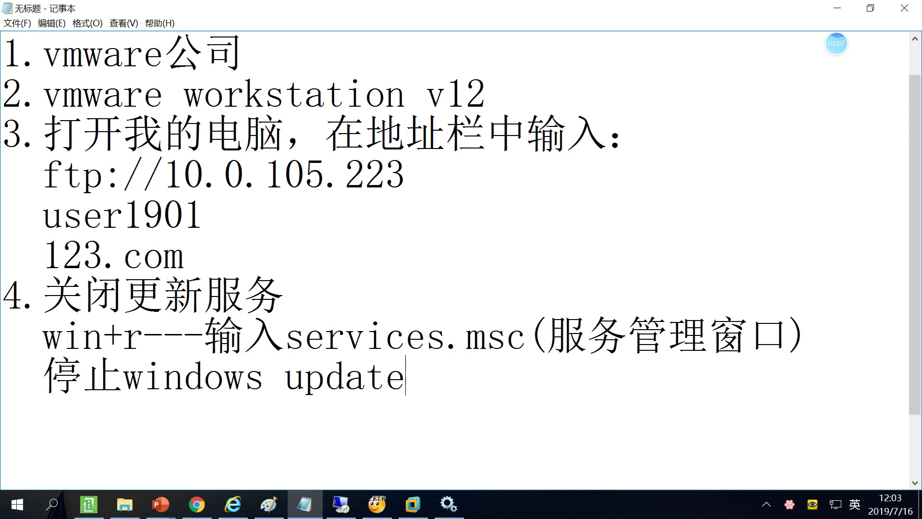
{"action": "key", "text": "shift"}
{"action": "type", "text": "fuwu"}
{"action": "key", "text": "space"}
Step: Extend the Windows Update line with "，并禁用" and begin a new line below it
{"action": "type", "text": ",bin"}
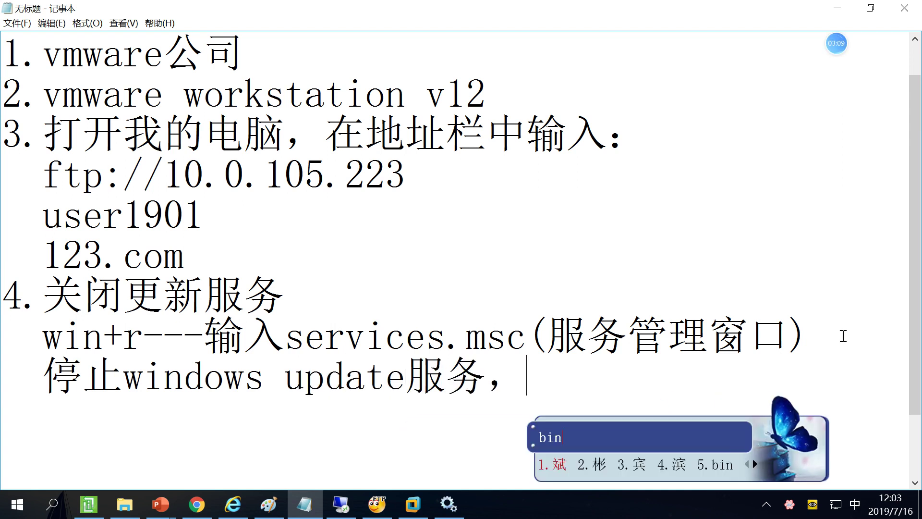
{"action": "type", "text": "g"}
{"action": "key", "text": "space"}
{"action": "type", "text": "jinyong"}
{"action": "key", "text": "space"}
{"action": "key", "text": "Return"}
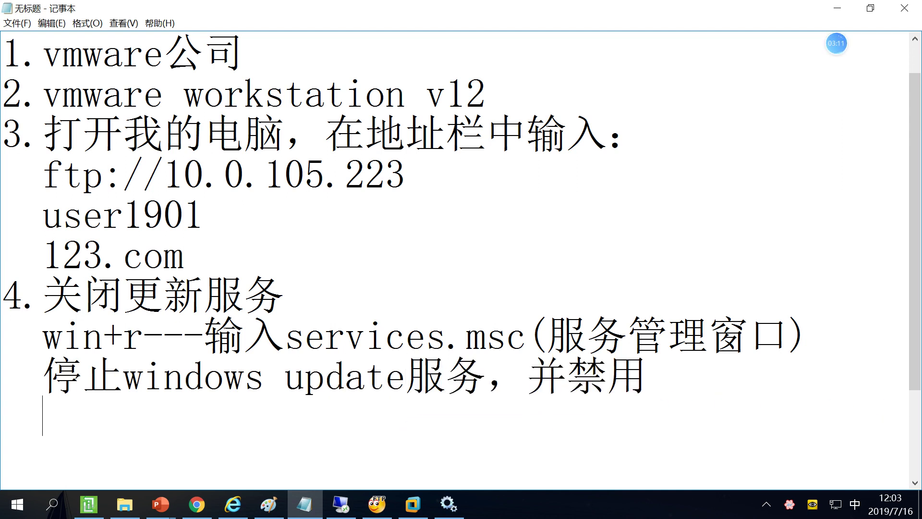
Step: Write "同时在恢复里，改为" on the new line, correcting the mistyped character after "恢复" to "里"
{"action": "type", "text": "tongshi"}
{"action": "key", "text": "space"}
{"action": "type", "text": "z"}
{"action": "key", "text": "space"}
{"action": "type", "text": "huif"}
{"action": "key", "text": "space"}
{"action": "type", "text": "l"}
{"action": "key", "text": "space"}
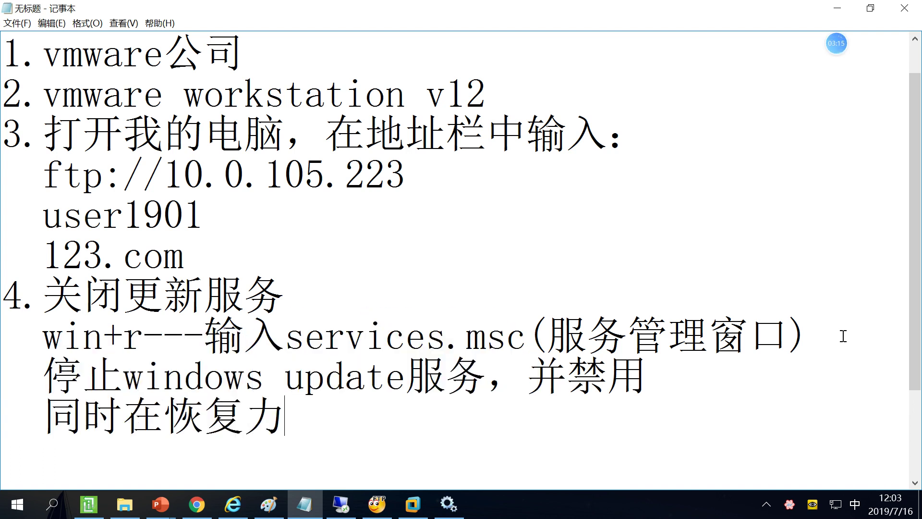
{"action": "key", "text": "BackSpace"}
{"action": "type", "text": "li2,ge"}
{"action": "key", "text": "BackSpace"}
{"action": "type", "text": "aiwe"}
{"action": "key", "text": "space"}
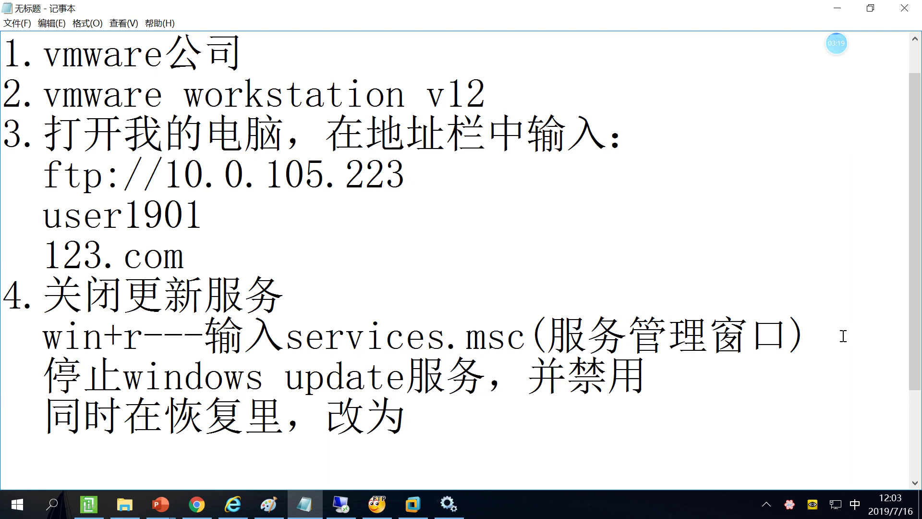
Step: Complete the recovery line with "无操作", add blank lines, and start item "5." directly below it
{"action": "type", "text": "wu"}
{"action": "key", "text": "space"}
{"action": "type", "text": "caozu"}
{"action": "key", "text": "space"}
{"action": "key", "text": "Return"}
{"action": "key", "text": "Return"}
{"action": "key", "text": "Return"}
{"action": "key", "text": "Return"}
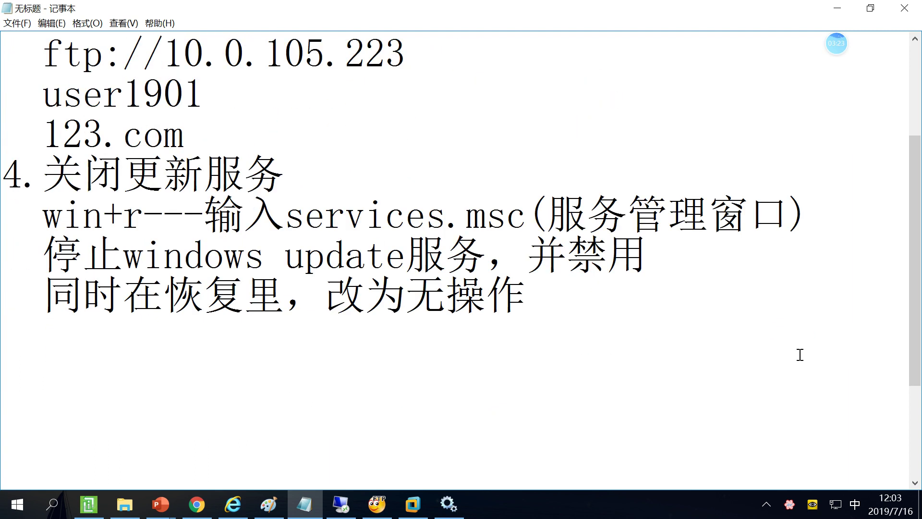
{"action": "left_click", "coordinate": [55, 318]}
{"action": "type", "text": "5."}
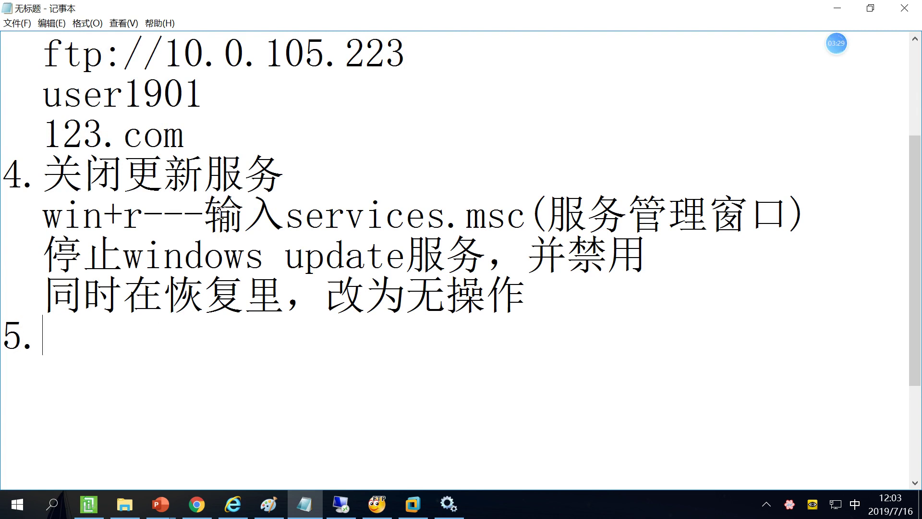
Step: Begin item 5 of the notes with the text "win+r---摇"
{"action": "scroll", "coordinate": [221, 226], "scroll_direction": "down", "scroll_amount": 2}
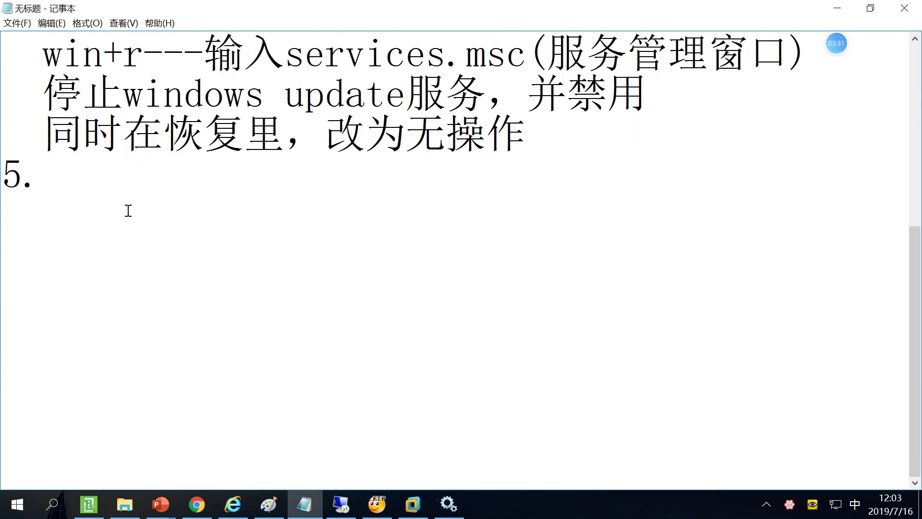
{"action": "left_click_drag", "start_coordinate": [48, 50], "coordinate": [283, 53]}
{"action": "left_click", "coordinate": [96, 178]}
{"action": "type", "text": "win+r---摇"}
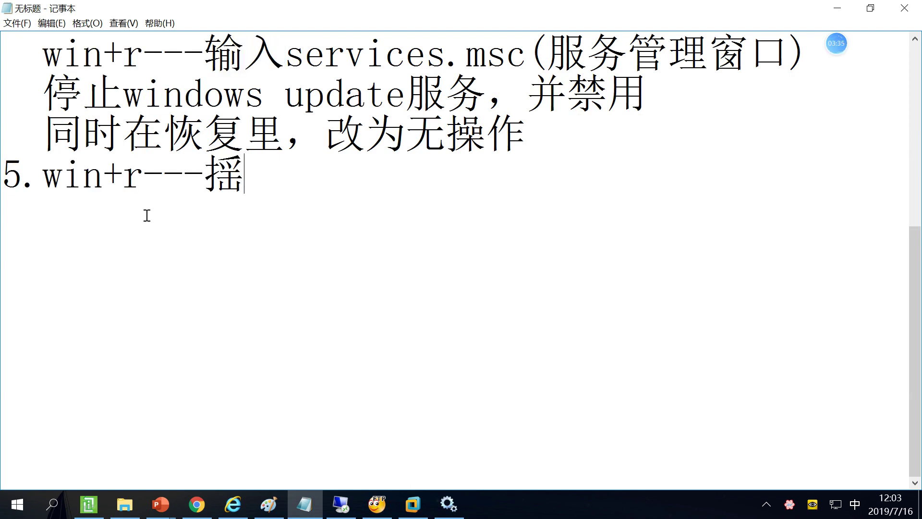
Step: Insert a blank line between the recovery line and item 5, and add four line breaks below item 5
{"action": "left_click", "coordinate": [631, 140]}
{"action": "key", "text": "Return"}
{"action": "key", "text": "Down"}
{"action": "key", "text": "Down"}
{"action": "key", "text": "Return"}
{"action": "key", "text": "Return"}
{"action": "key", "text": "Return"}
{"action": "key", "text": "Return"}
{"action": "scroll", "coordinate": [192, 227], "scroll_direction": "down", "scroll_amount": 3}
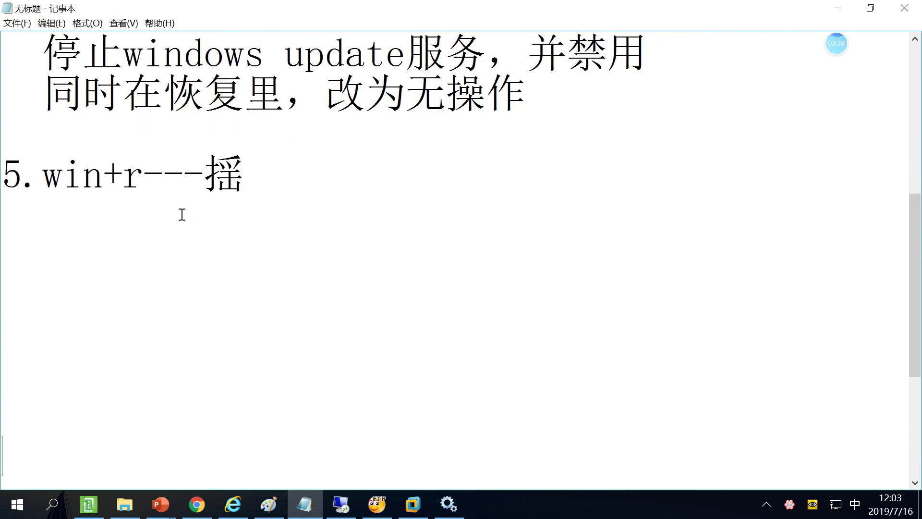
Step: Replace the mistyped "摇" at the end of item 5 with "输入gpedit.msc"
{"action": "left_click", "coordinate": [263, 94]}
{"action": "key", "text": "BackSpace"}
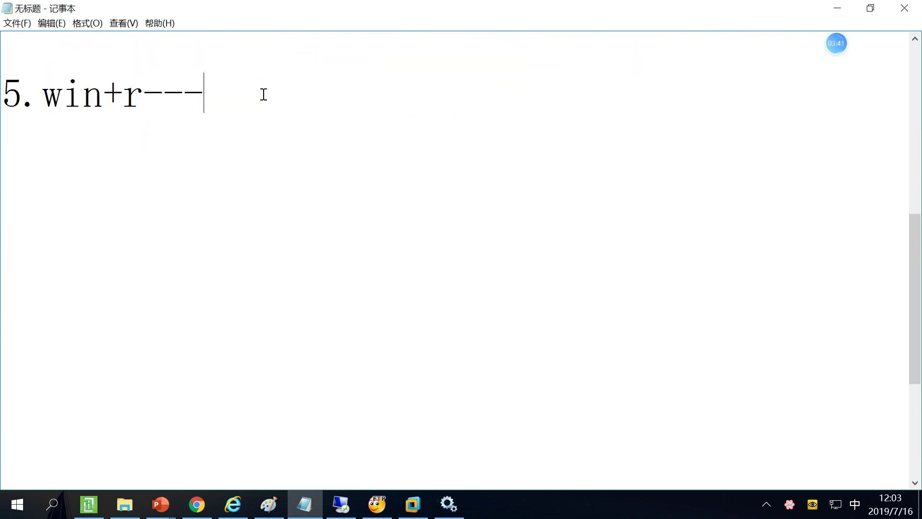
{"action": "type", "text": "输入"}
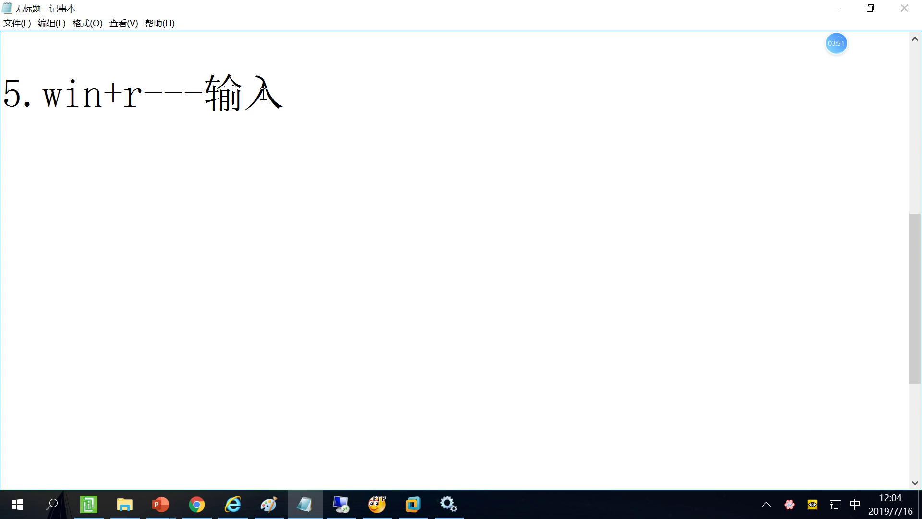
{"action": "type", "text": "gp"}
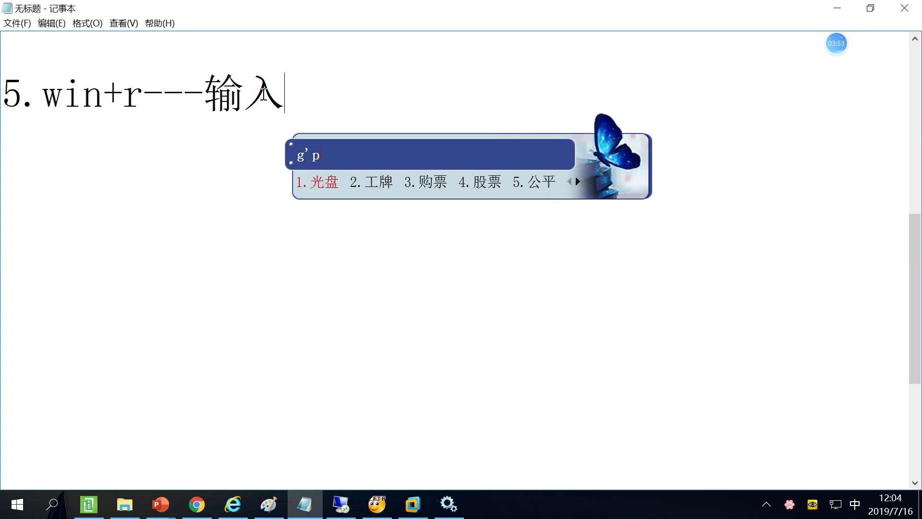
{"action": "key", "text": "shift"}
{"action": "type", "text": "edit."}
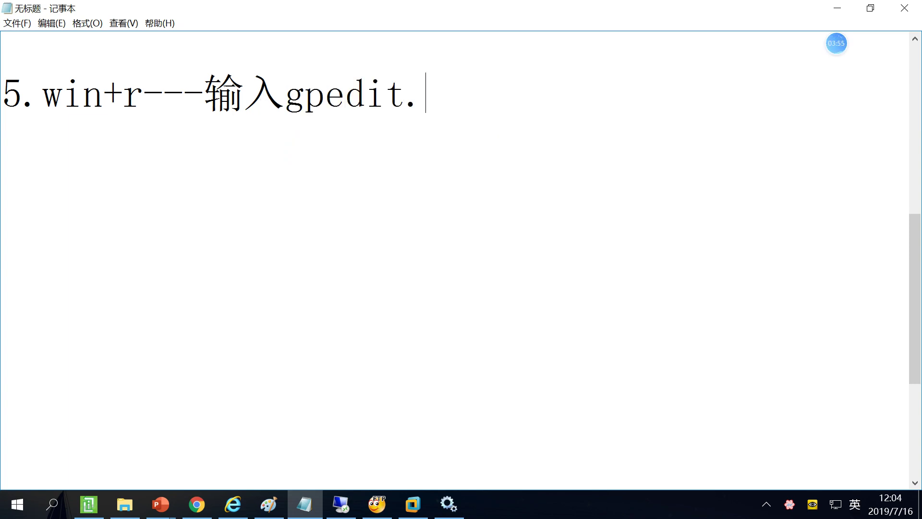
{"action": "type", "text": "msc"}
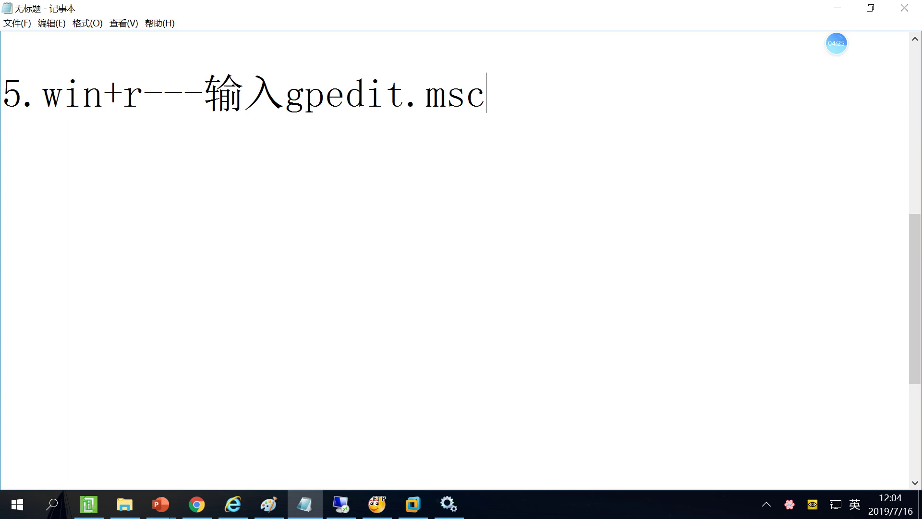
Step: Check the list in the Services window and return to the Notepad notes
{"action": "left_click", "coordinate": [449, 500]}
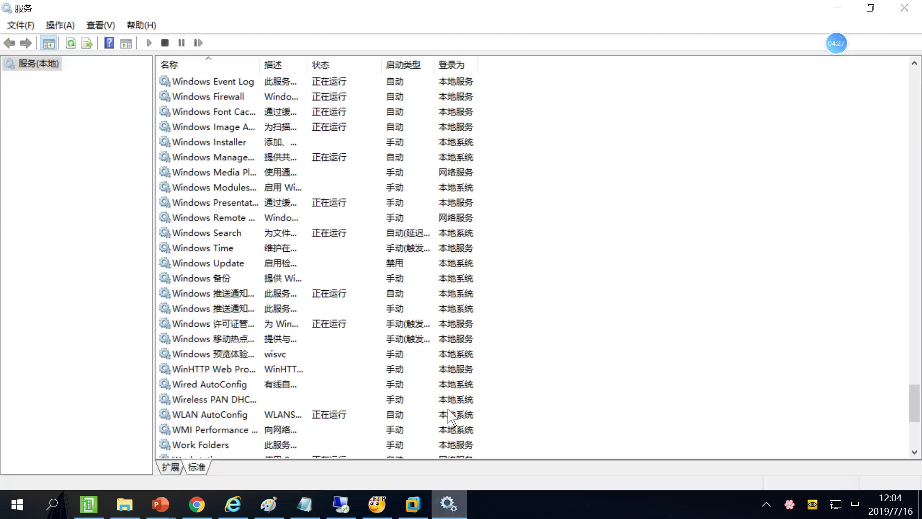
{"action": "left_click", "coordinate": [451, 504]}
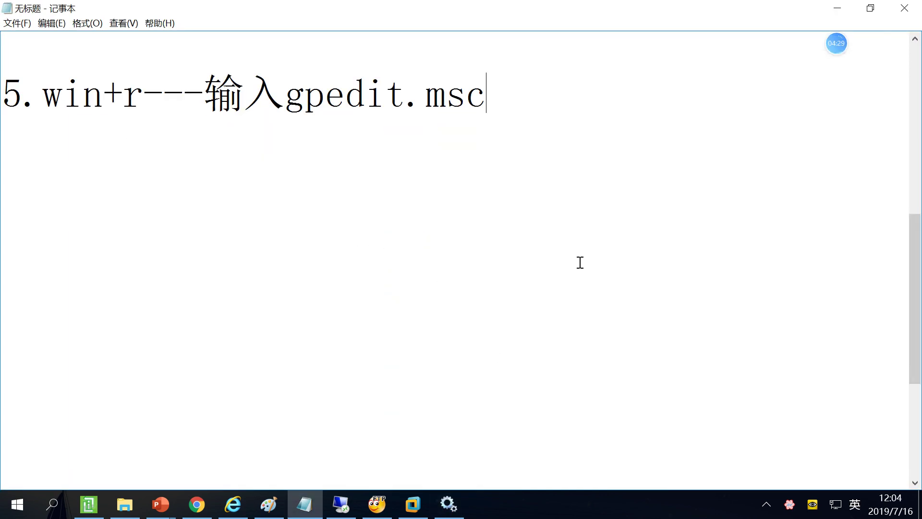
Step: Run gpedit.msc to open the Local Group Policy Editor
{"action": "key", "text": "super+r"}
{"action": "type", "text": "gpe"}
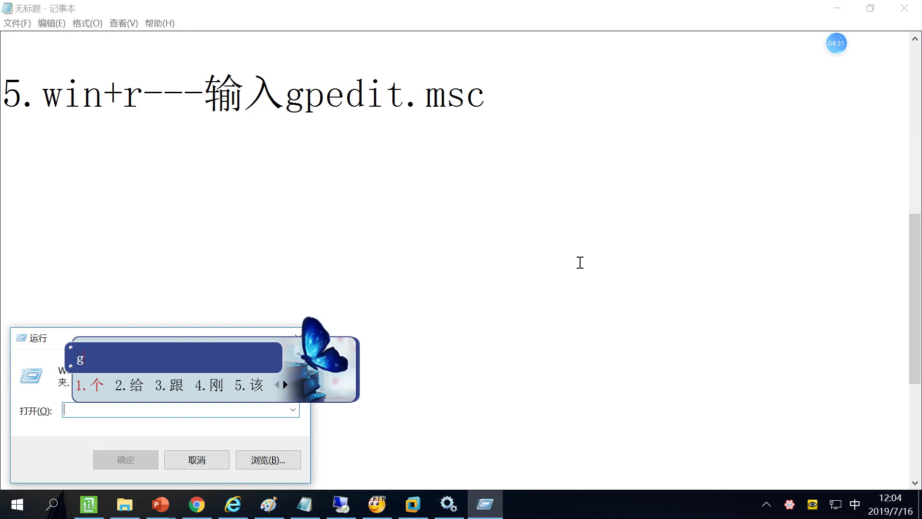
{"action": "key", "text": "shift"}
{"action": "type", "text": "dit.msc"}
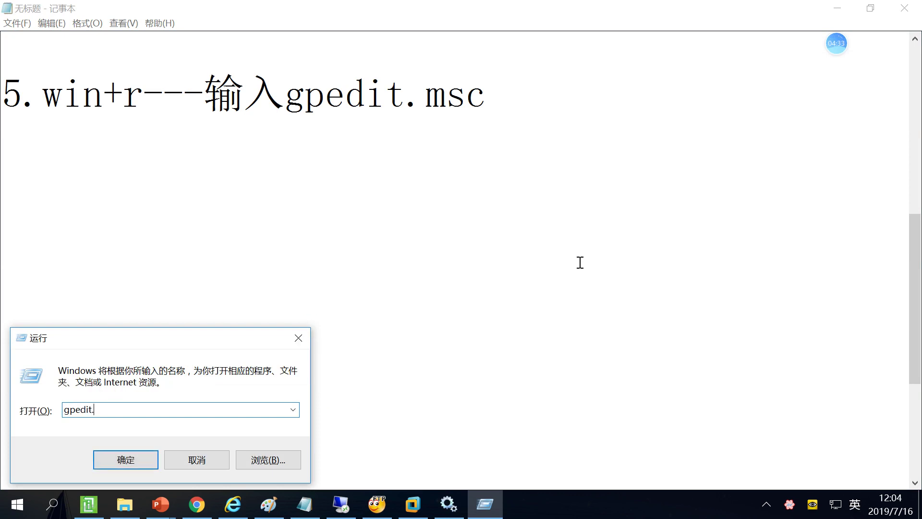
{"action": "key", "text": "Return"}
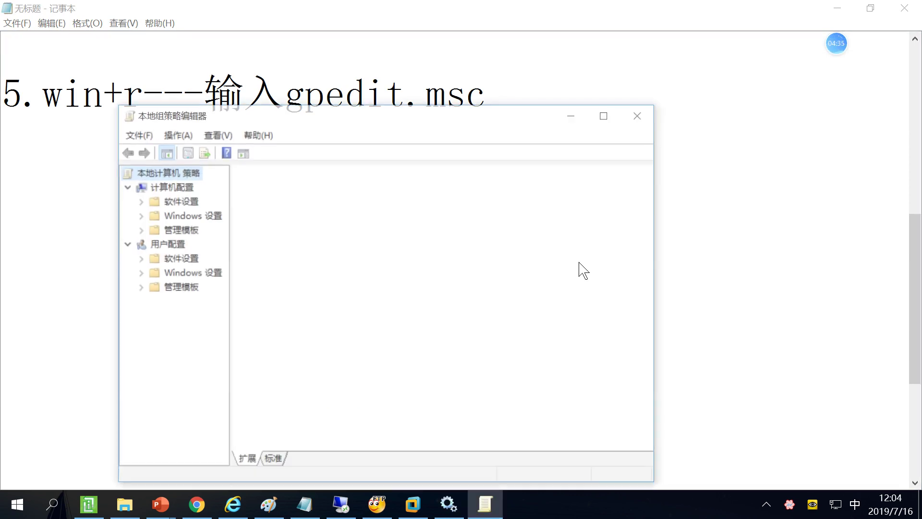
{"action": "left_click", "coordinate": [627, 115]}
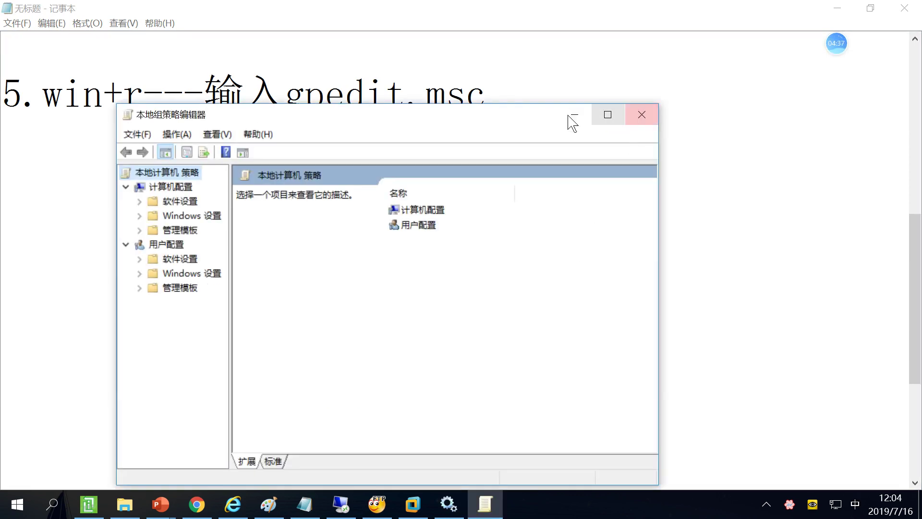